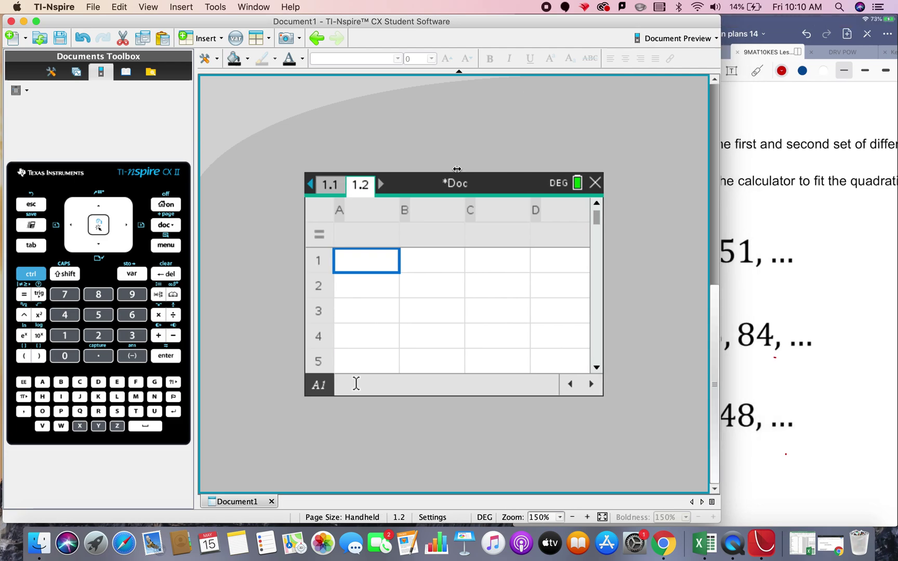
Narrow the TI-Nspire window and position the iPad mirror window beside it
drag(457, 168, 500, 168)
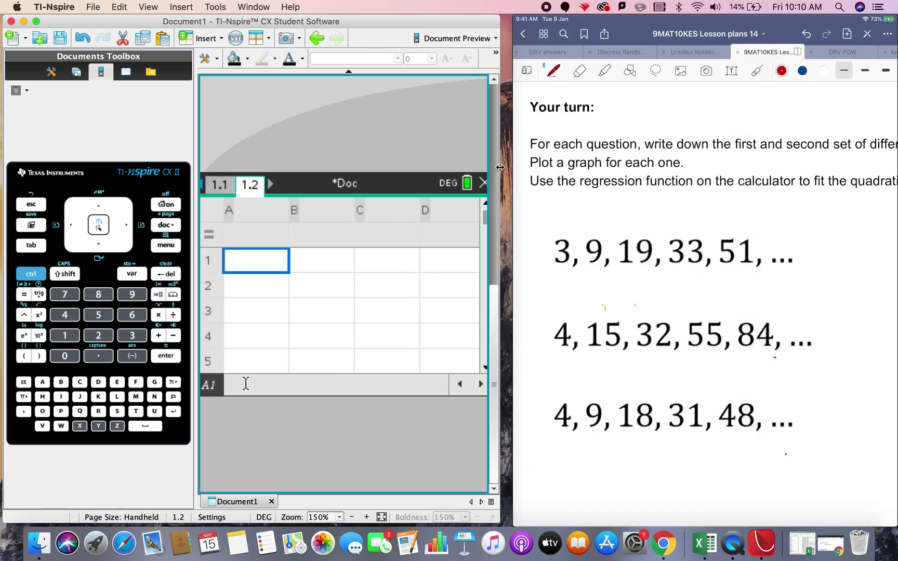
drag(640, 26, 627, 26)
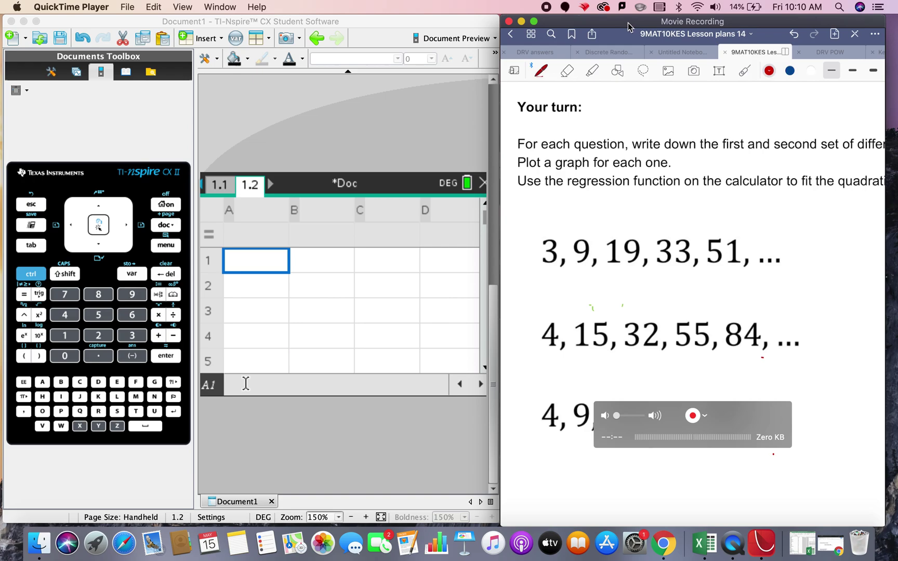
drag(759, 410, 753, 469)
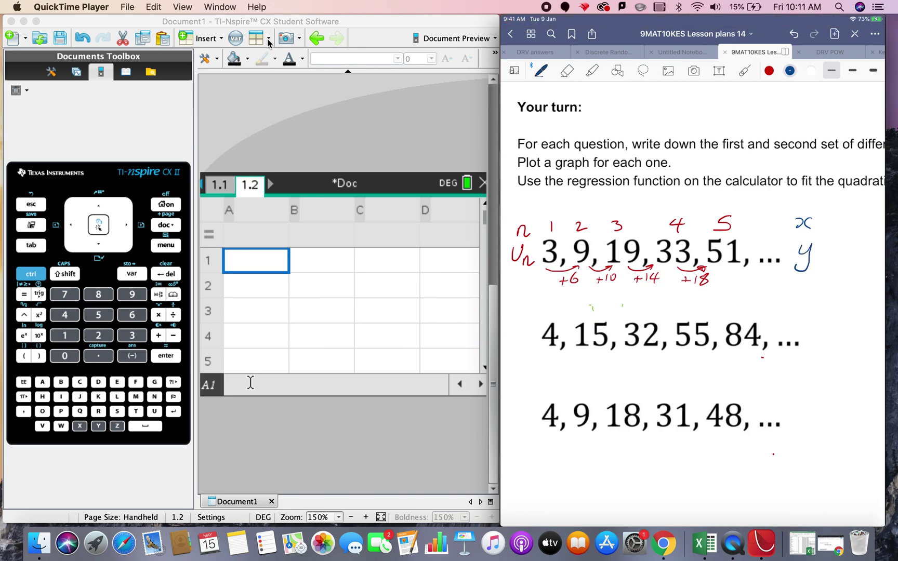
Name spreadsheet columns A and B 'n' and 'u'
click(259, 25)
click(257, 212)
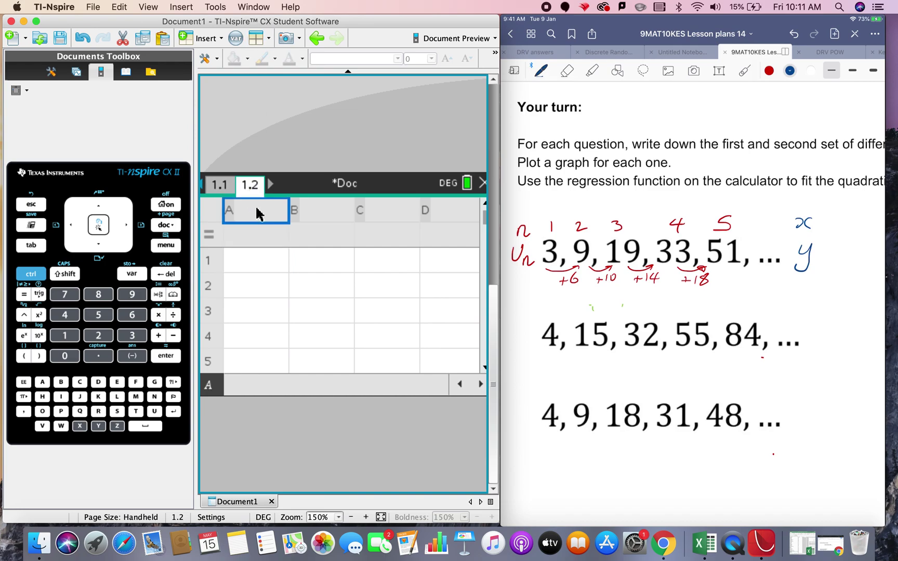
text(n)
click(319, 215)
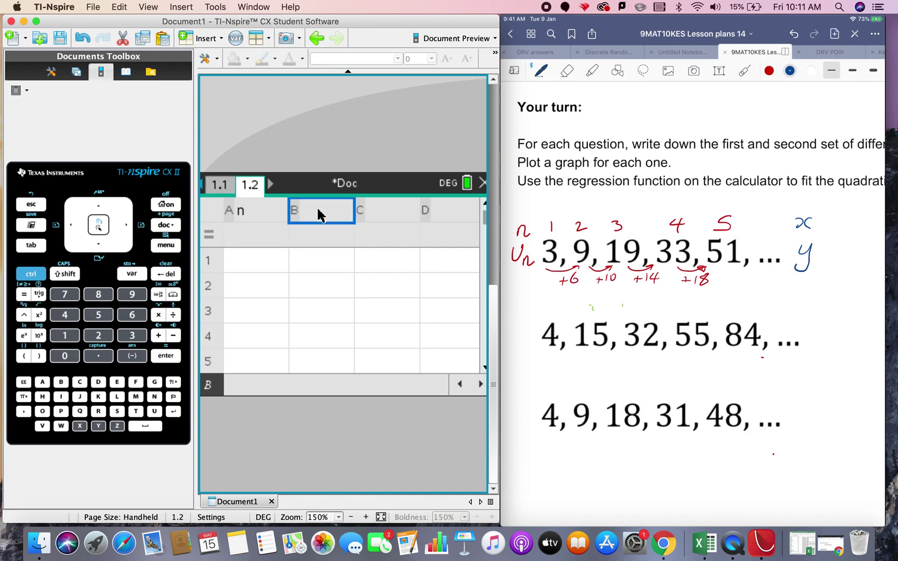
text(u)
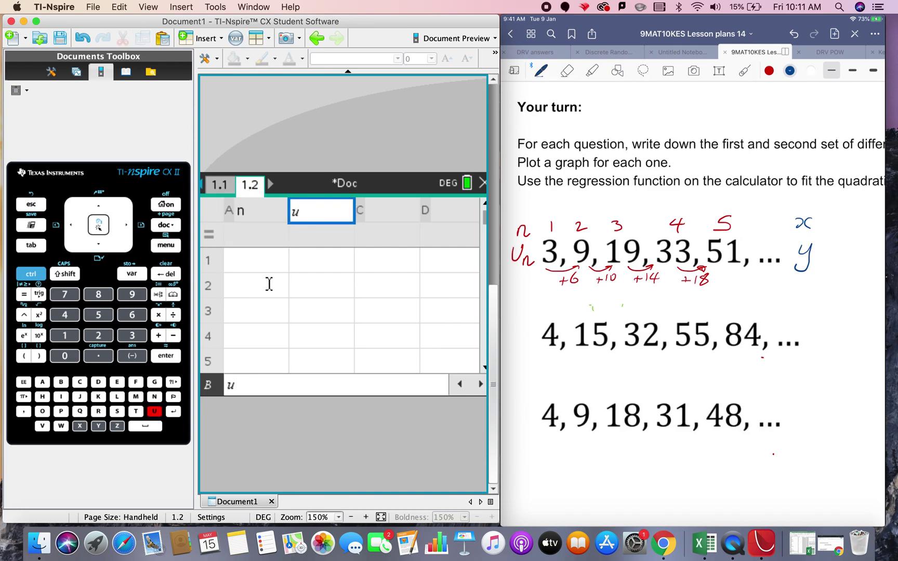
Enter the positions 1, 2, 3, 4, 5 in column n
click(261, 263)
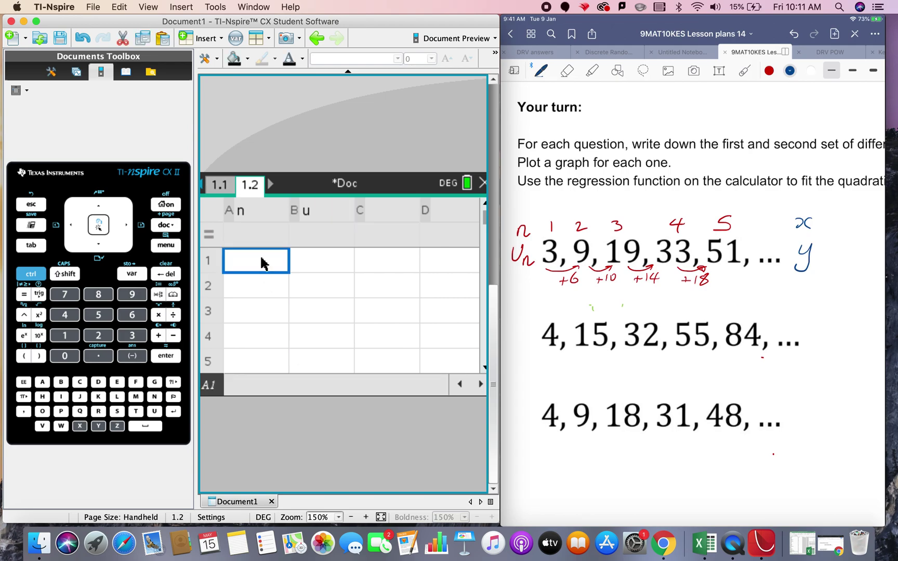
text(1)
key(Return)
text(2)
key(Return)
text(3)
key(Return)
text(4)
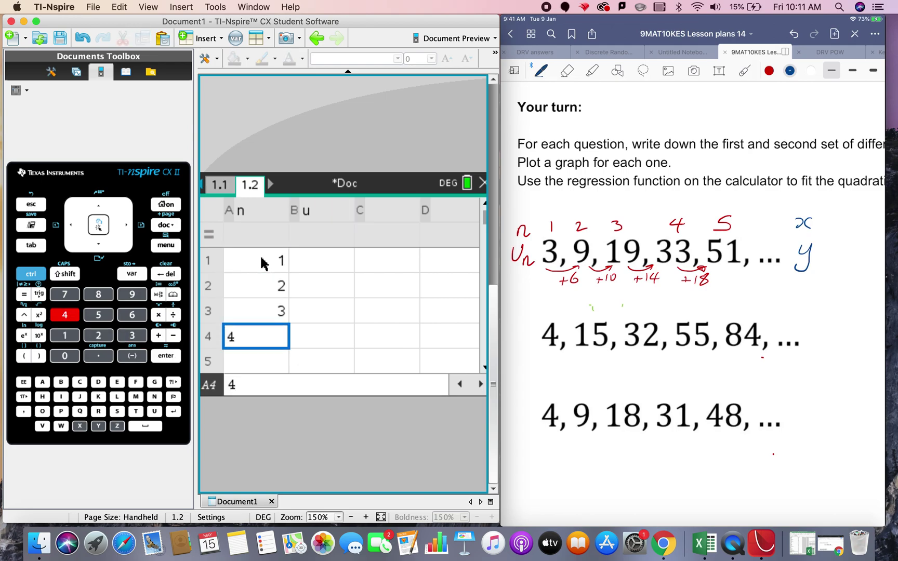
key(Return)
text(5)
key(Return)
Enter the terms 3, 9, 19, 33, 51 in column u
click(303, 268)
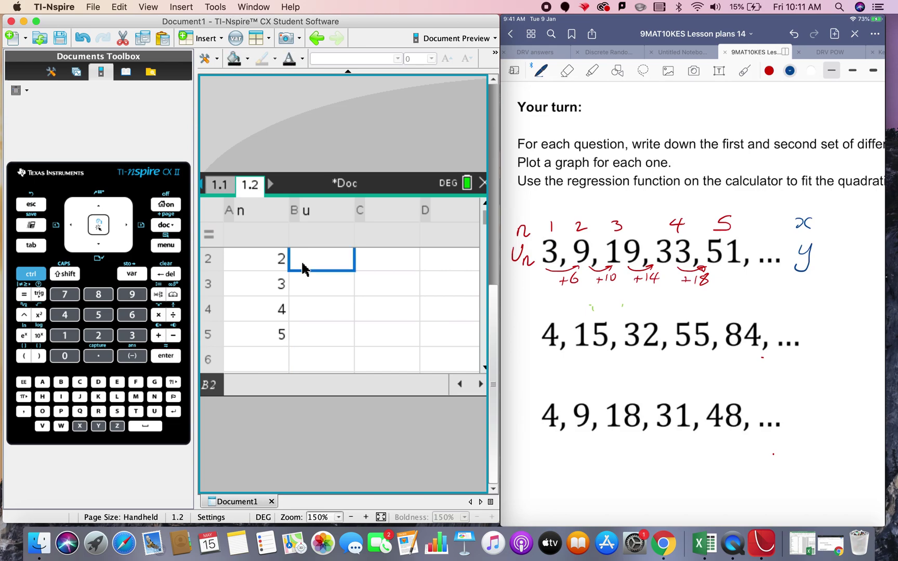
key(Up)
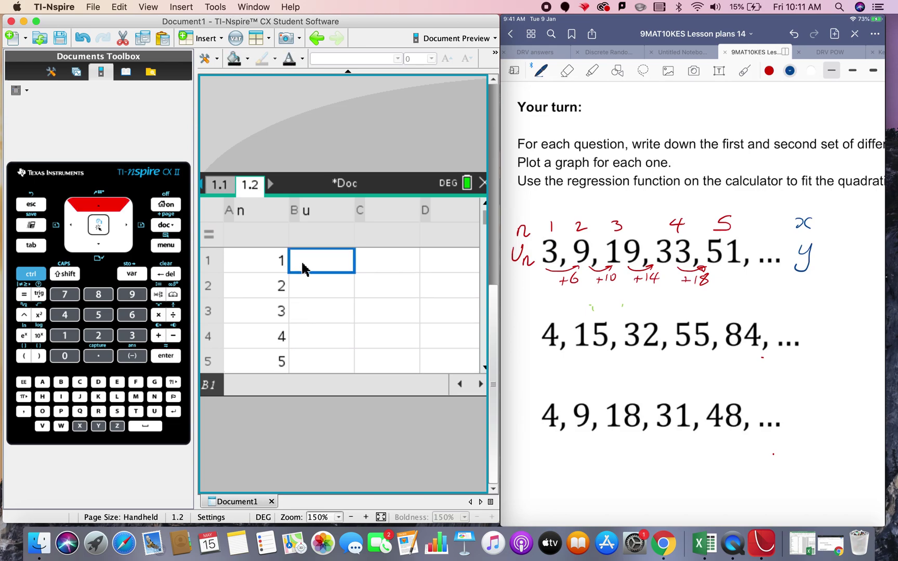
text(3)
key(Return)
text(9)
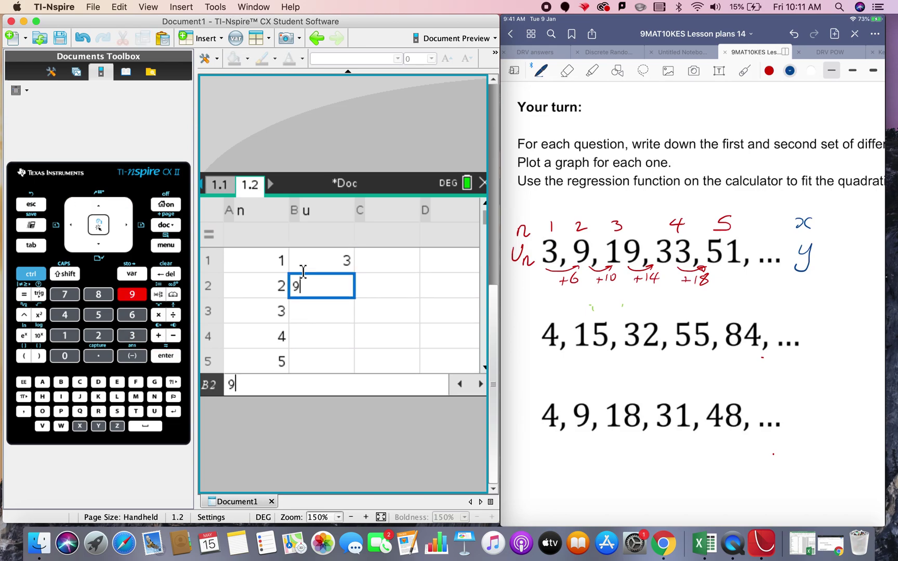
key(Return)
text(19)
key(Return)
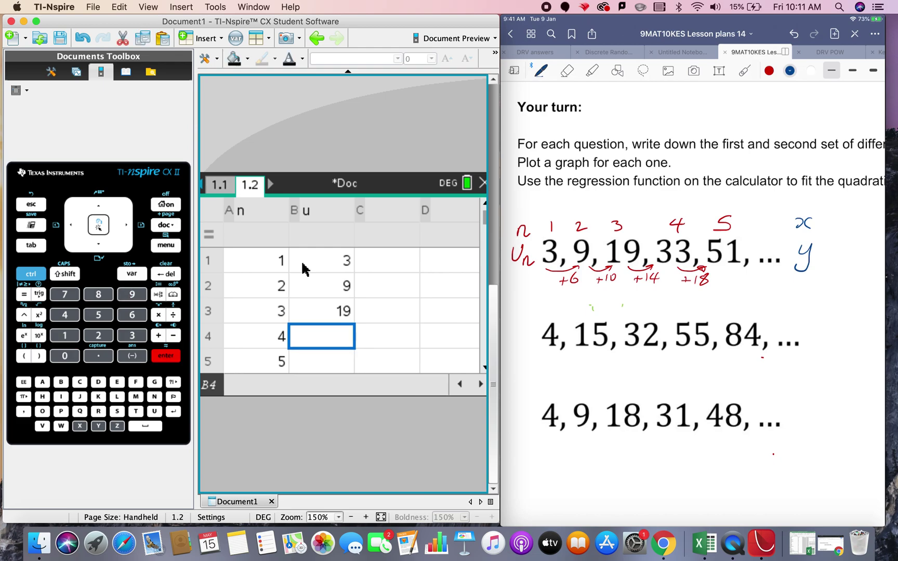
text(33)
key(Return)
text(51)
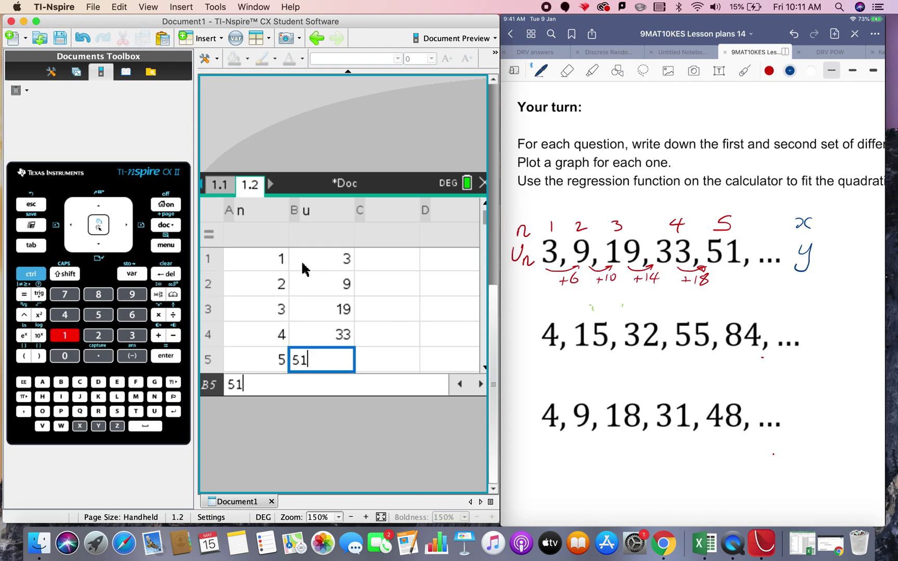
key(Return)
On page 1.1, put n on the horizontal axis and u on the vertical axis
click(220, 187)
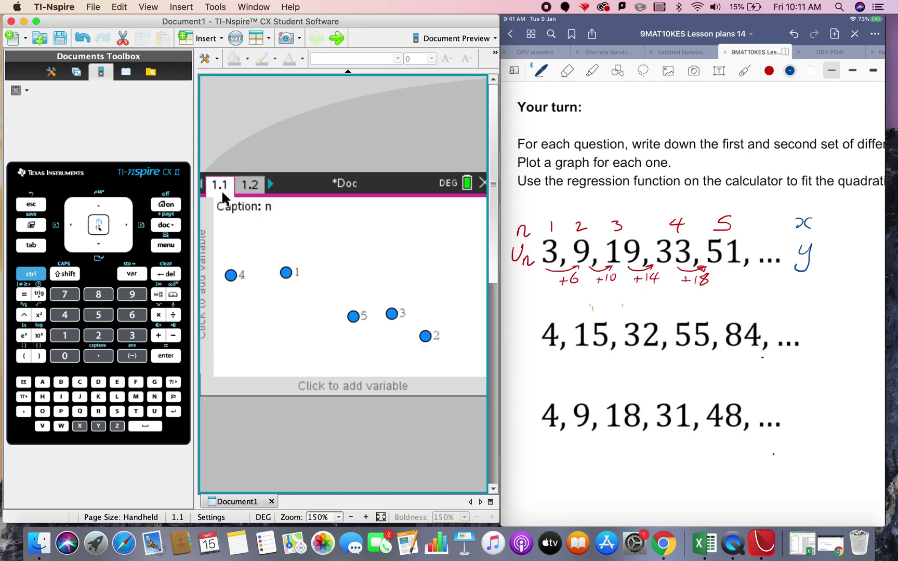
click(337, 387)
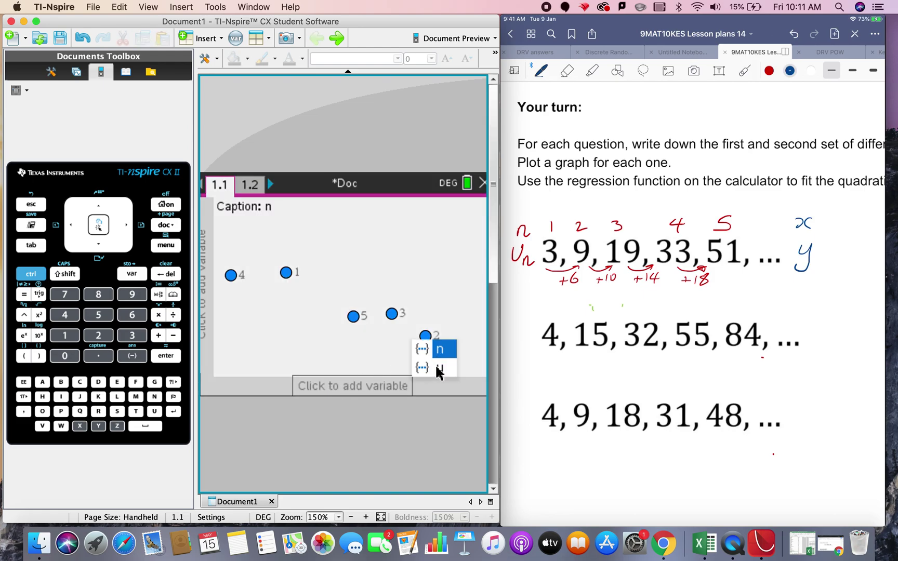
click(440, 352)
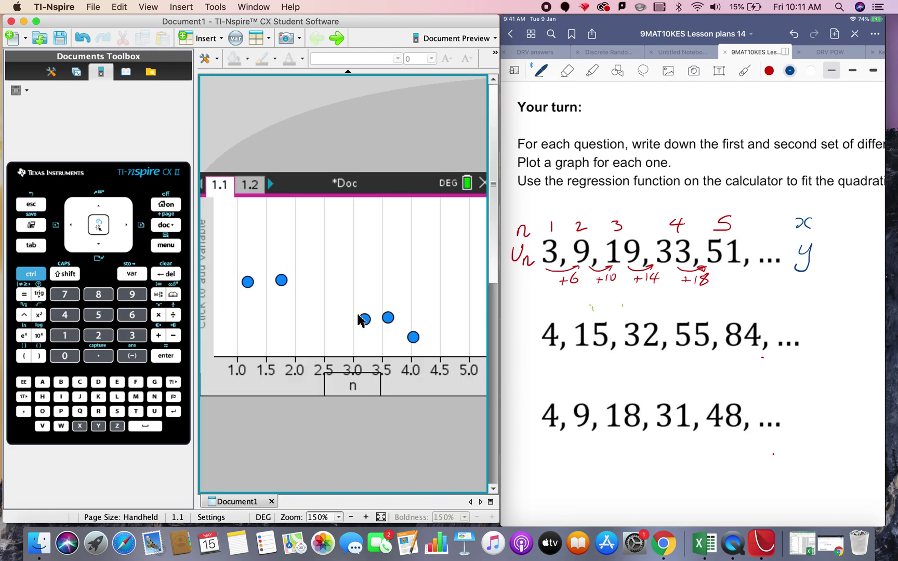
click(207, 268)
click(250, 246)
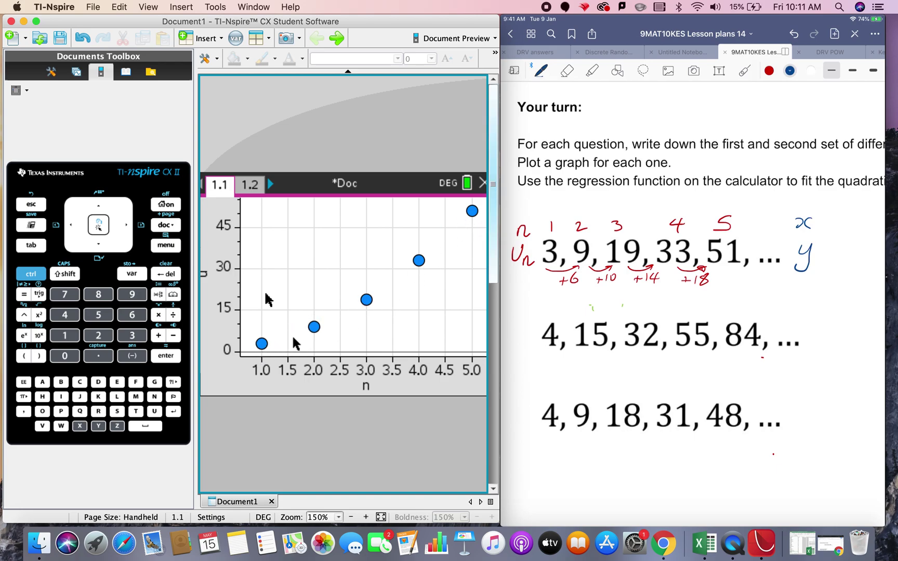
Show the quadratic regression y = 2x²+0x+1 through the plotted points
click(168, 247)
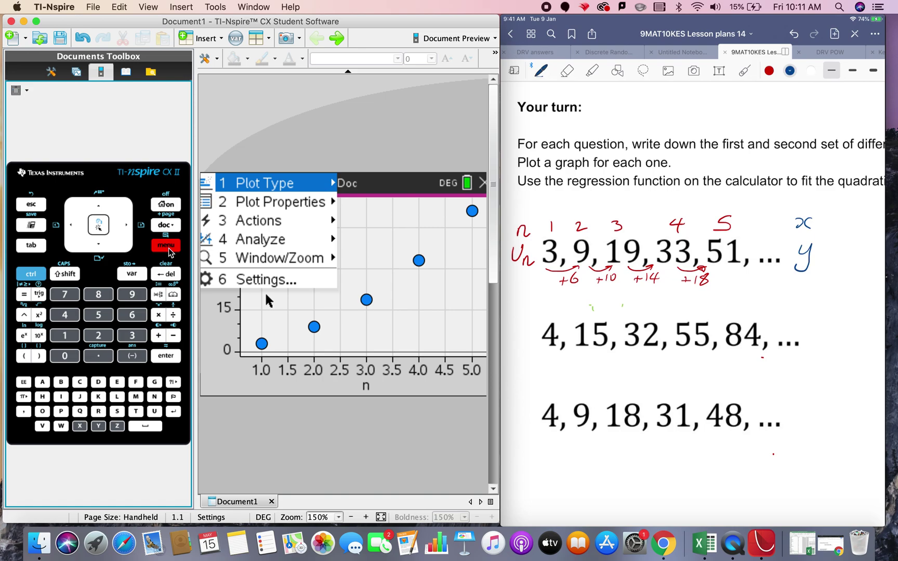
mouse_move(284, 244)
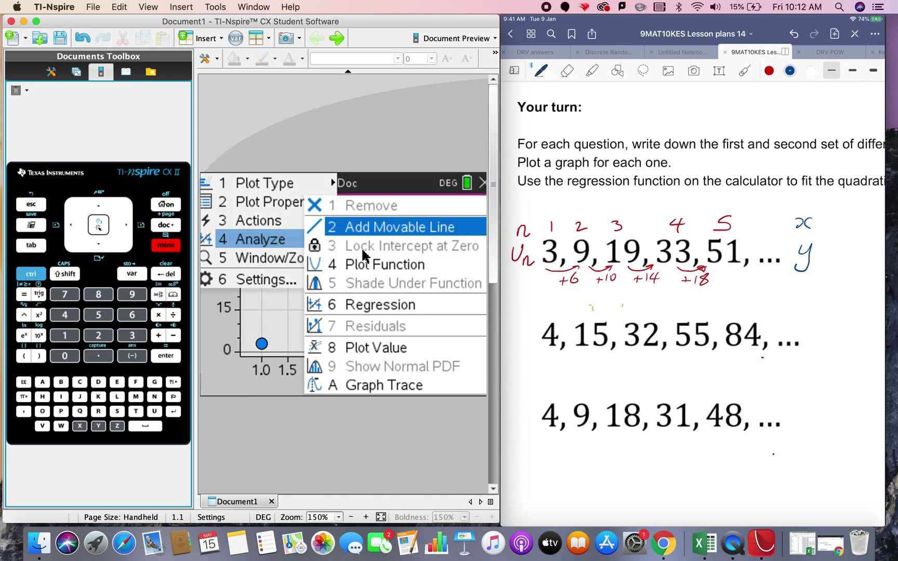
mouse_move(372, 310)
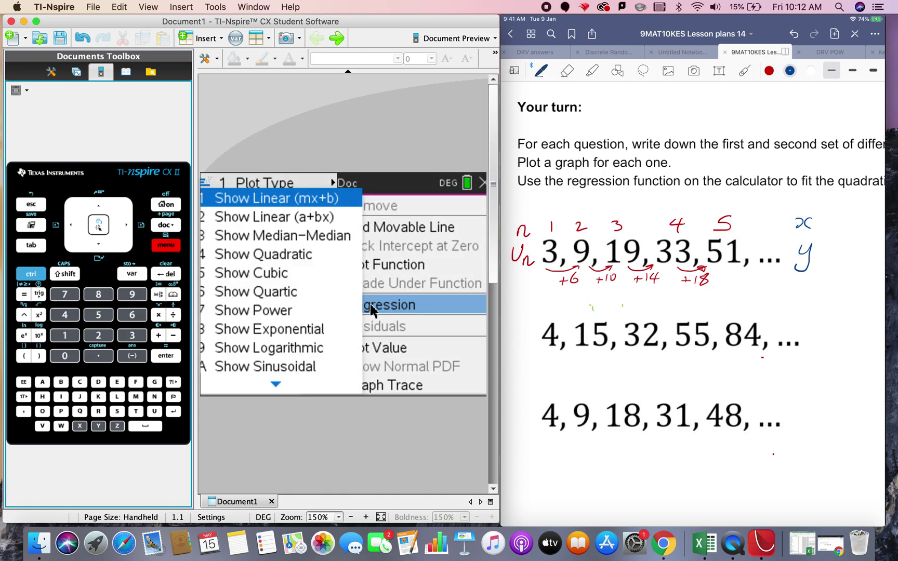
click(271, 254)
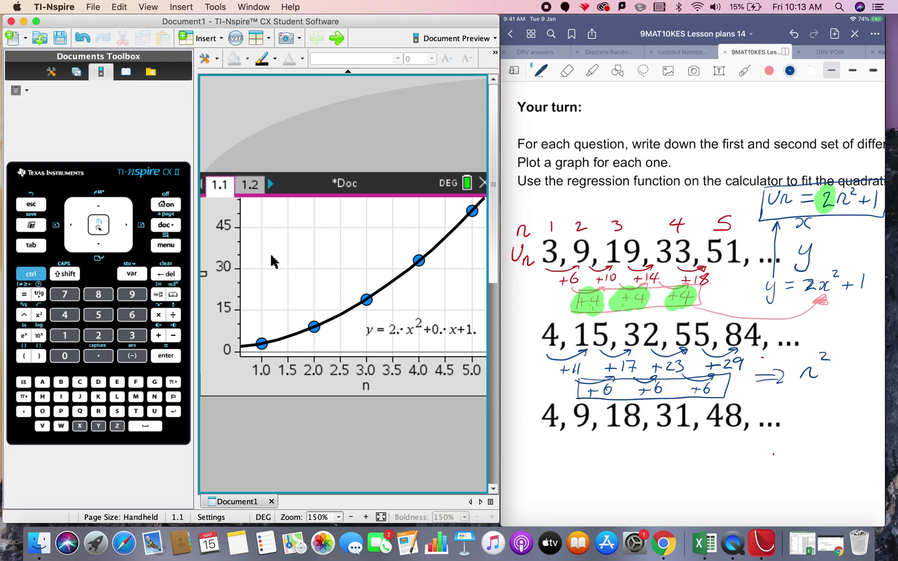
Return to spreadsheet page 1.2 with the n and u values
click(250, 188)
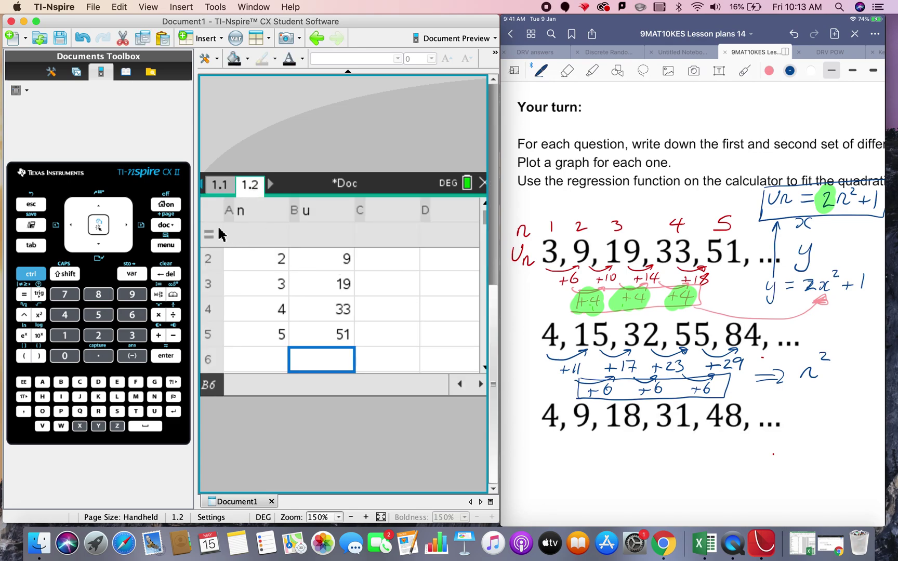
Insert a new problem, creating an empty page 2.1
click(177, 229)
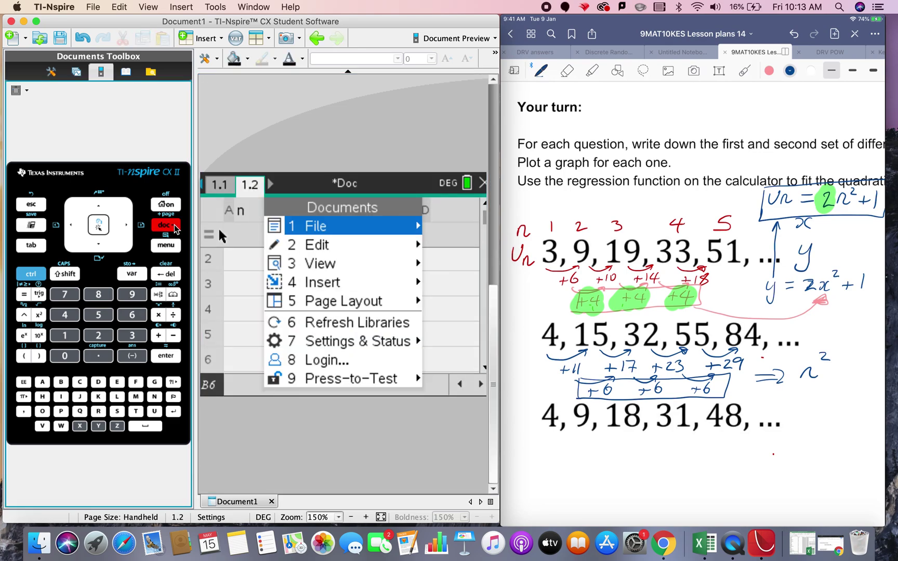
click(332, 287)
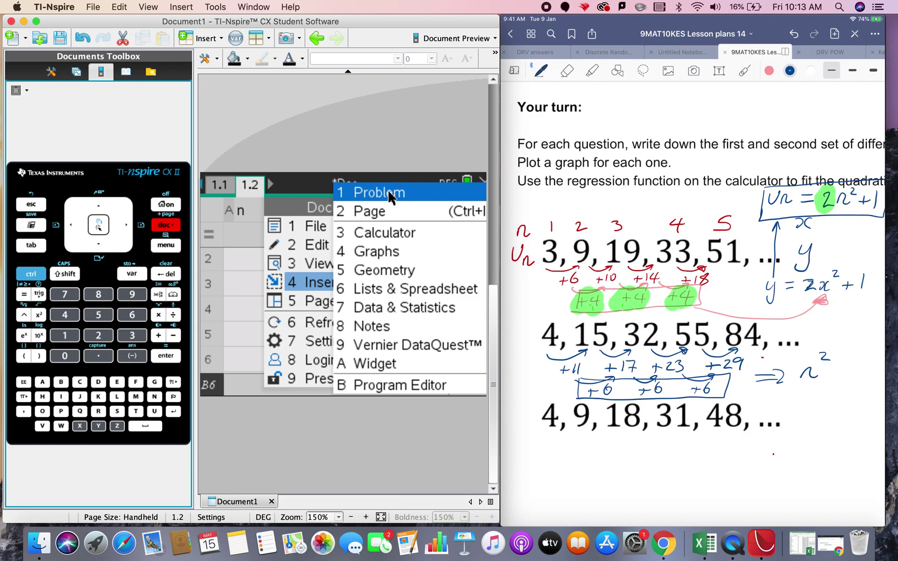
key(Escape)
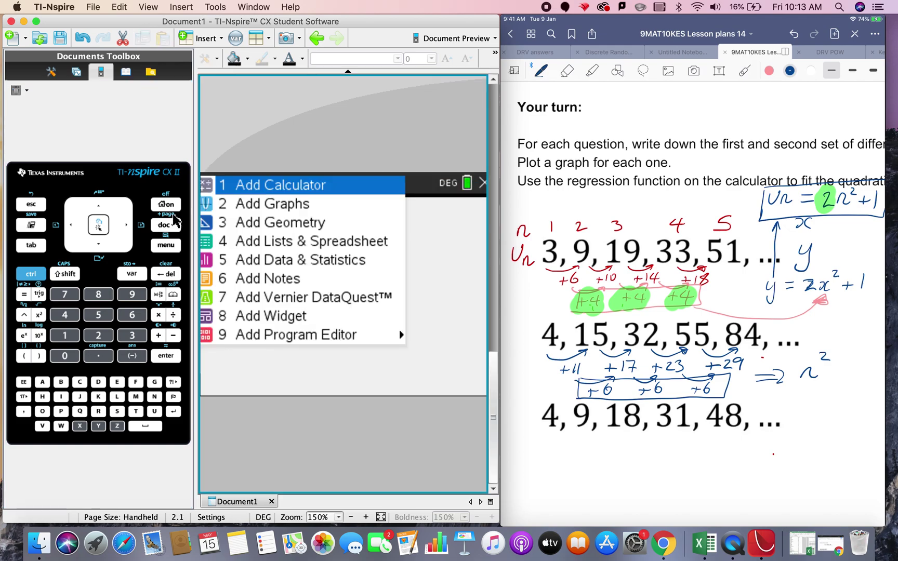
Add a Lists & Spreadsheet app to page 2.1 with columns named 'n' and 'u'
click(276, 243)
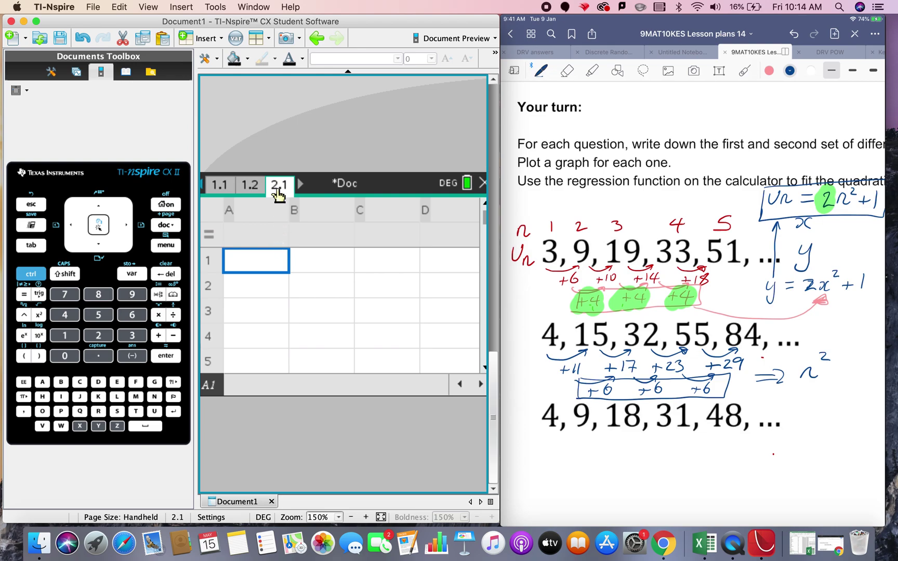
click(255, 229)
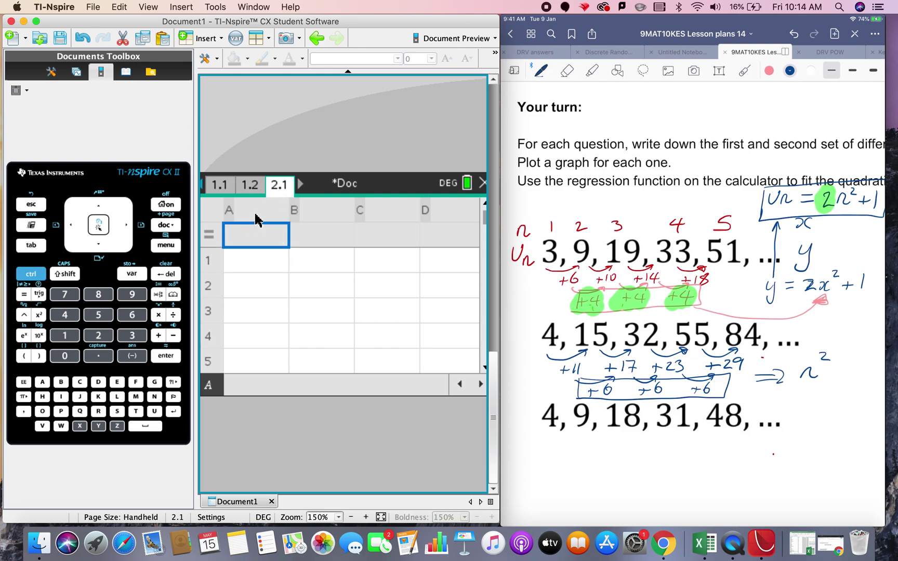
click(255, 213)
text(n)
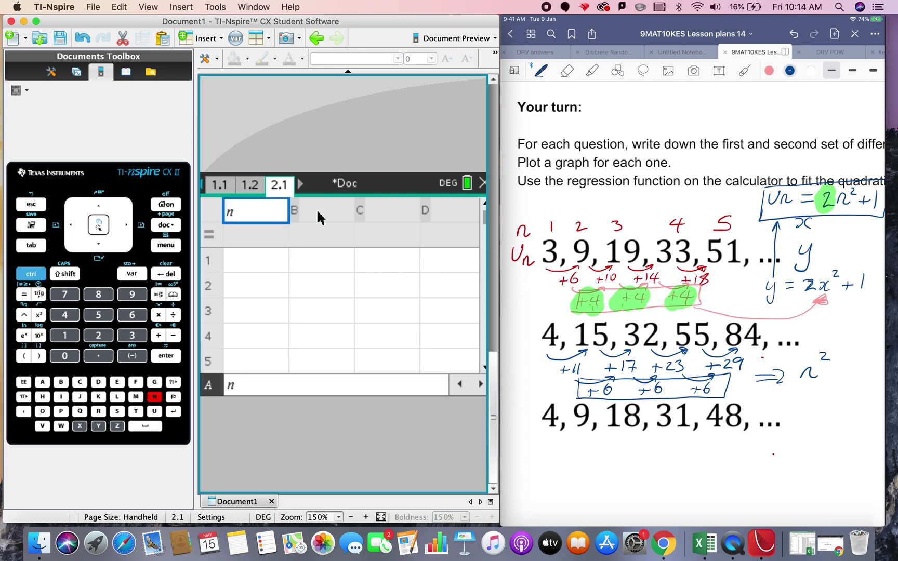
click(318, 218)
text(u)
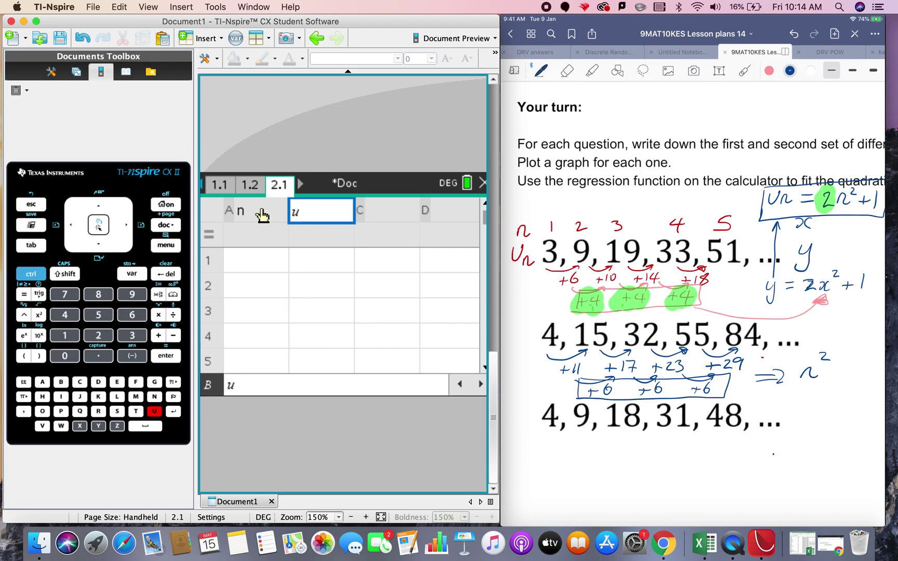
Enter 1, 2, 3, 4, 5 in column n
click(275, 258)
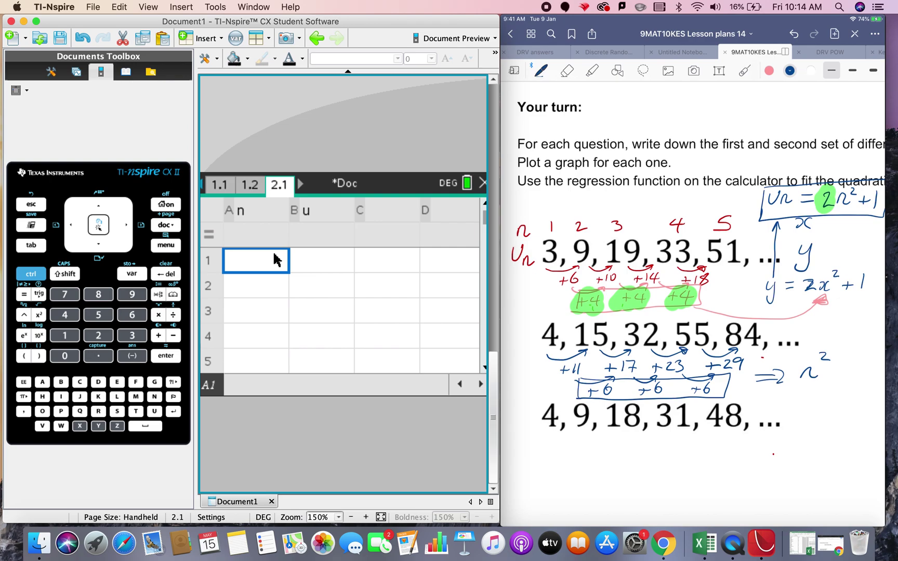
text(1)
key(Return)
text(2)
key(Return)
text(3)
key(Return)
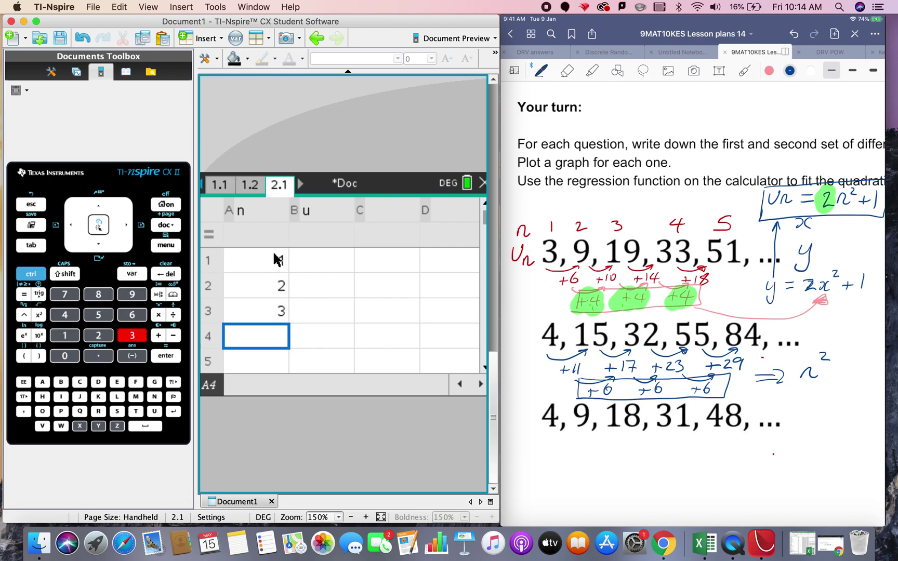
text(4)
key(Return)
text(5)
key(Return)
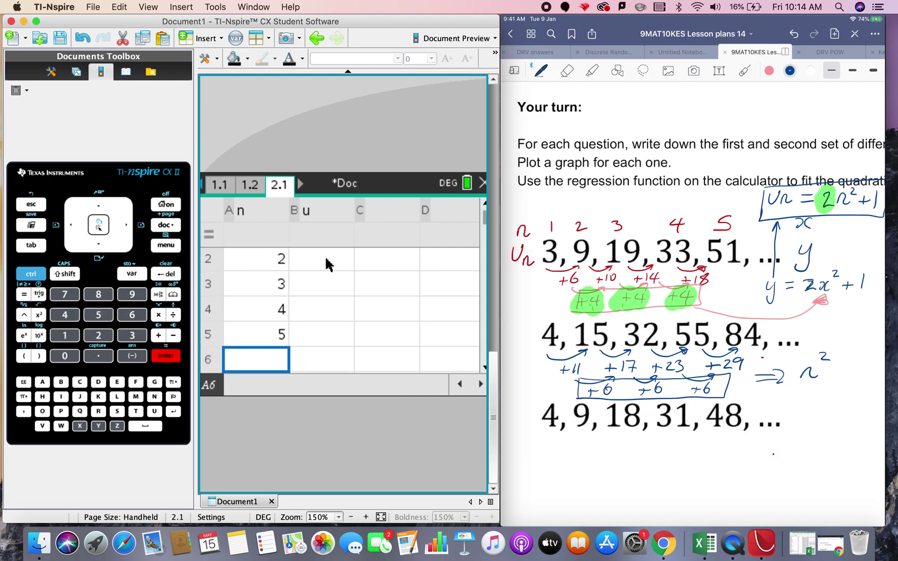
Enter the terms 4, 15, 32, 55, 84 in column u
click(327, 264)
key(Up)
key(Up)
key(Down)
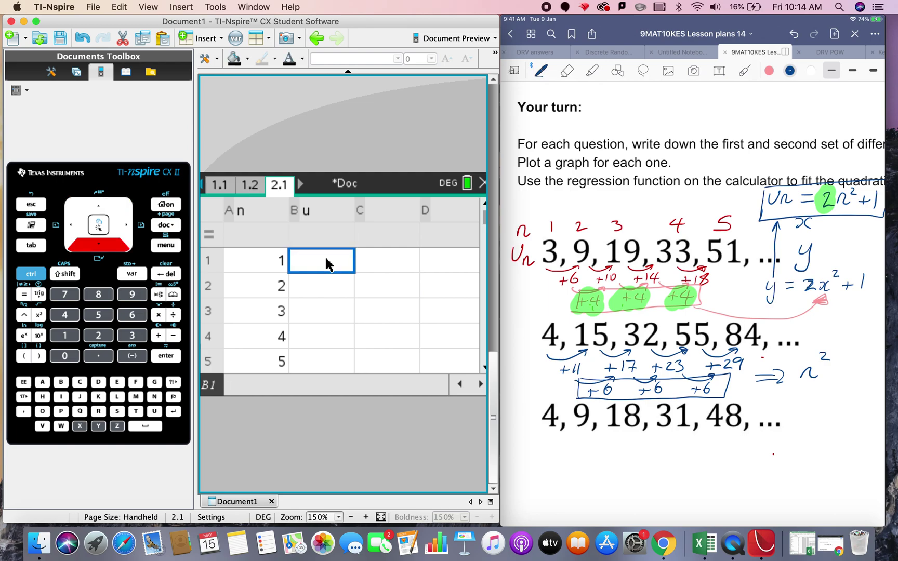
text(4)
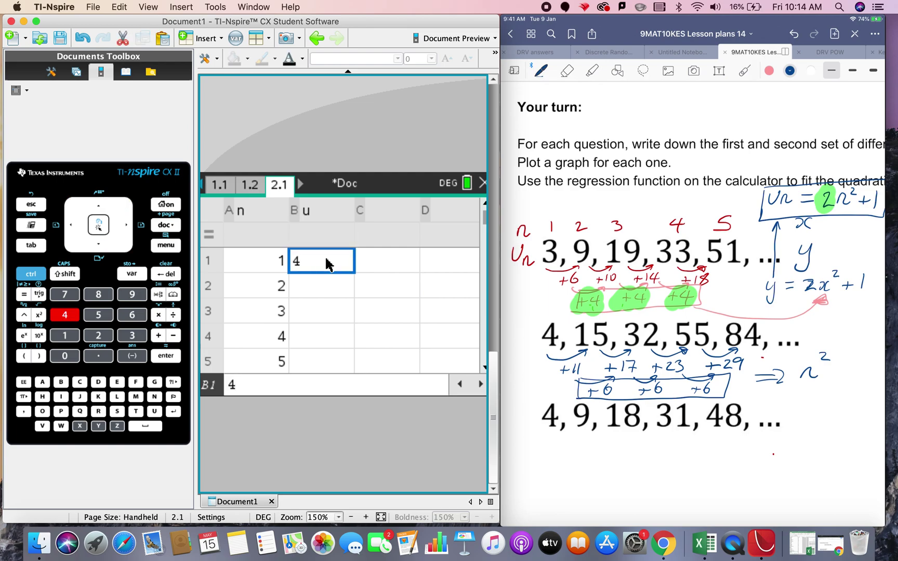
key(Return)
text(15)
key(Return)
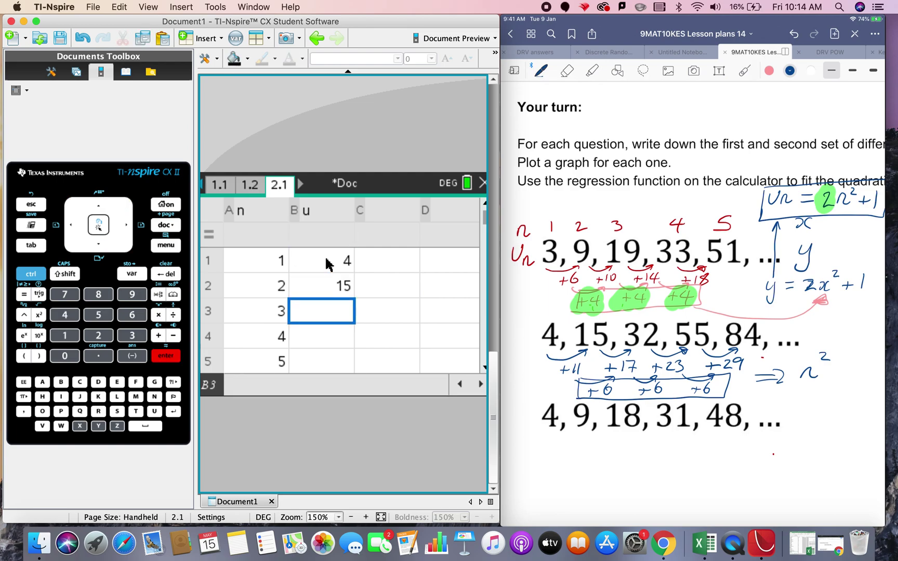
text(32)
key(Return)
text(55)
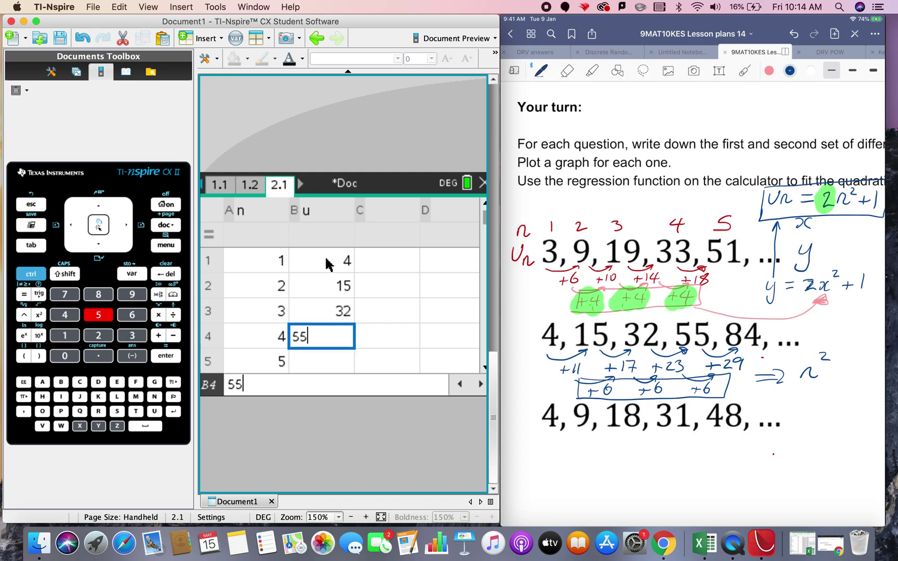
key(Return)
text(84)
key(Return)
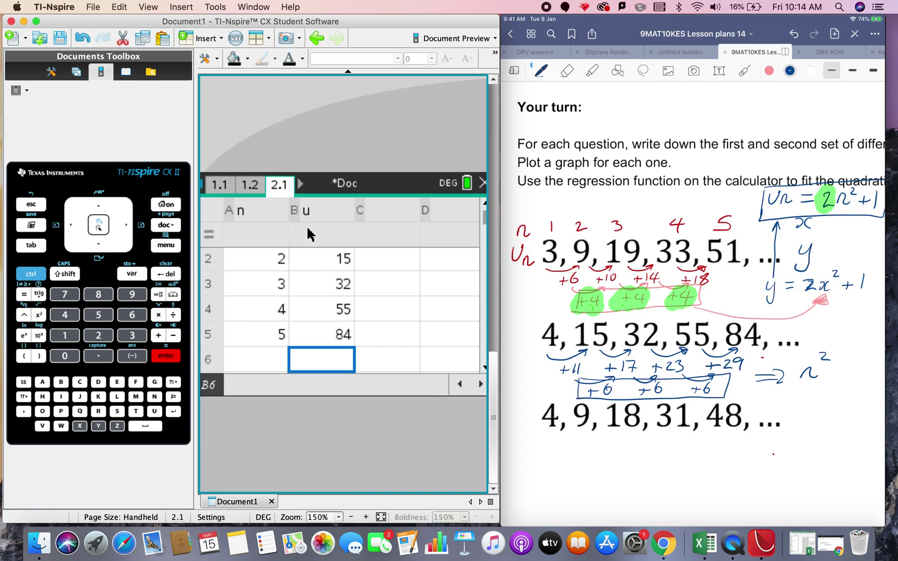
Insert a Data & Statistics page 2.2 into the second problem
click(174, 225)
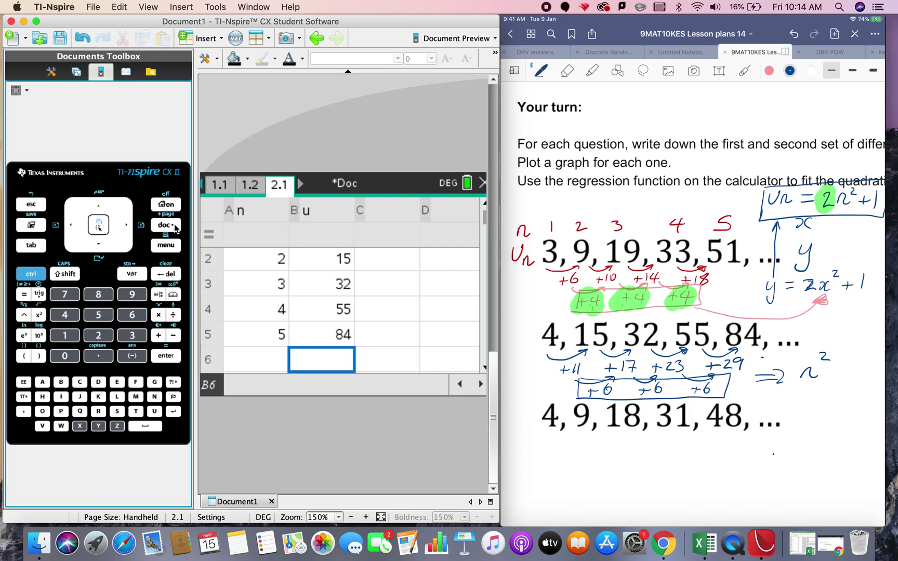
key(ctrl+Home)
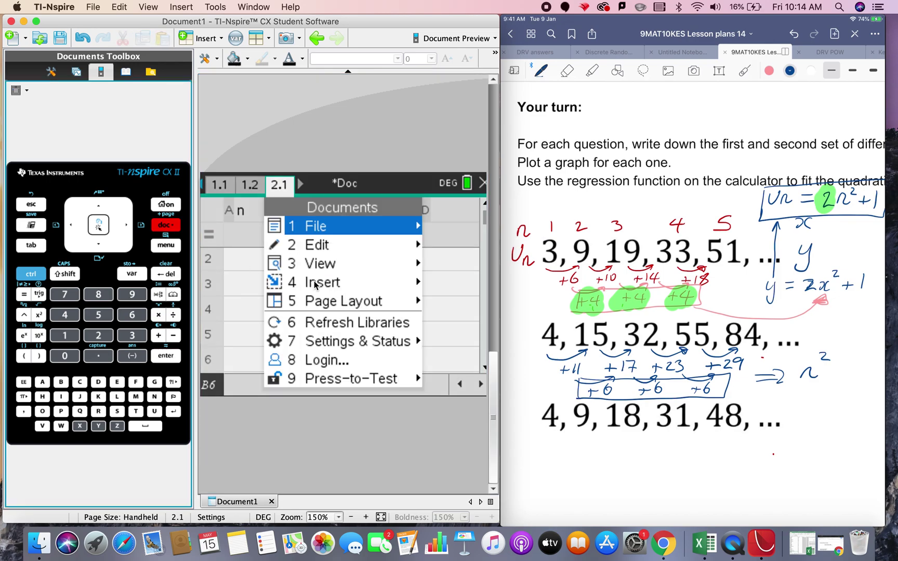
key(Down)
key(Down)
key(Down)
key(Down)
key(Up)
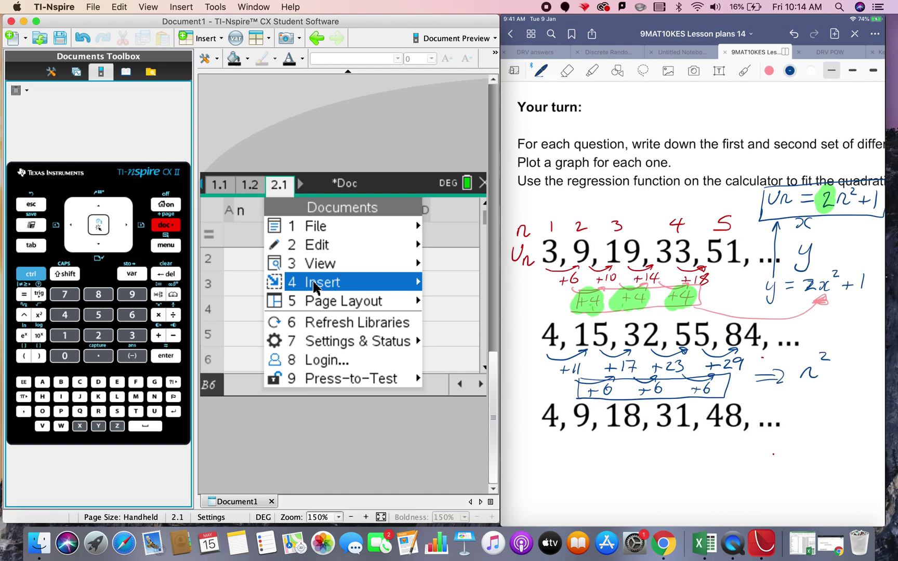
key(Right)
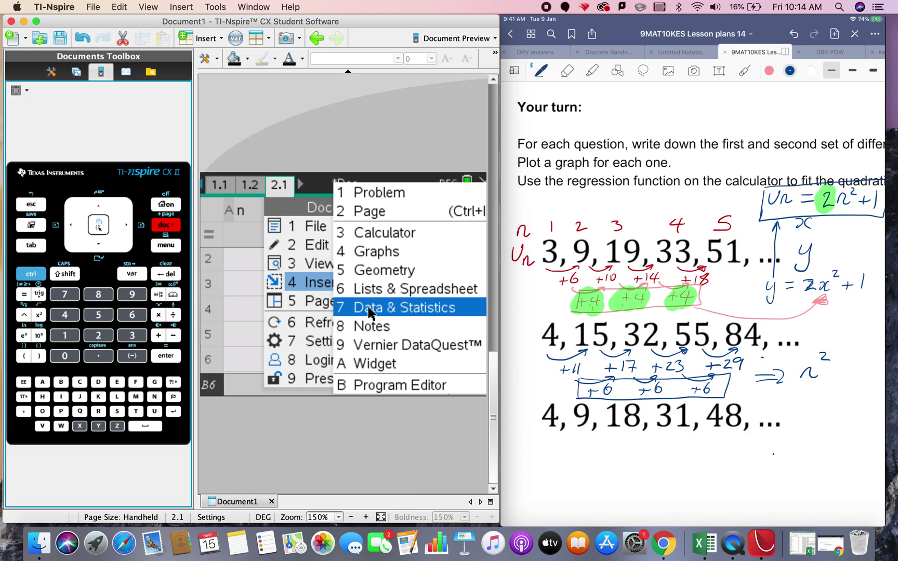
key(Escape)
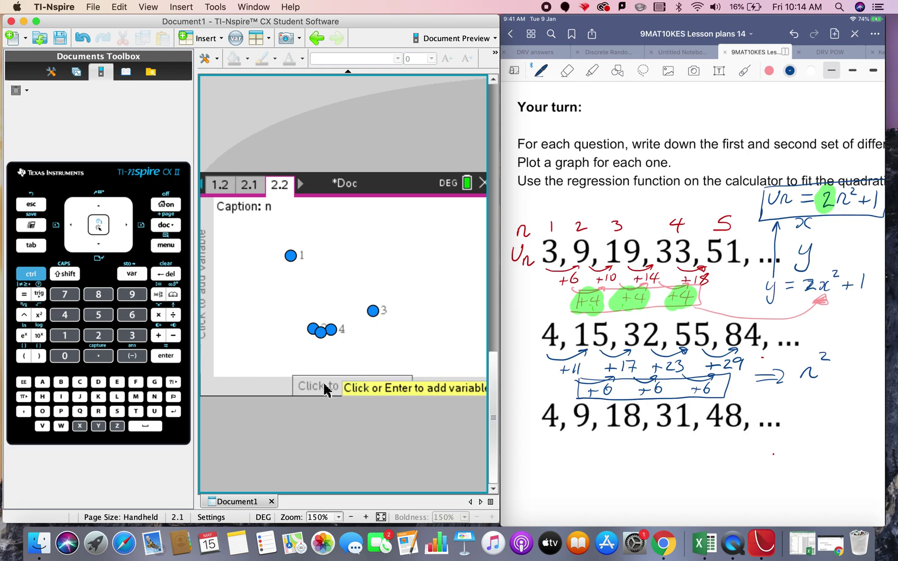
Plot u on the vertical axis against n on the horizontal axis
click(403, 384)
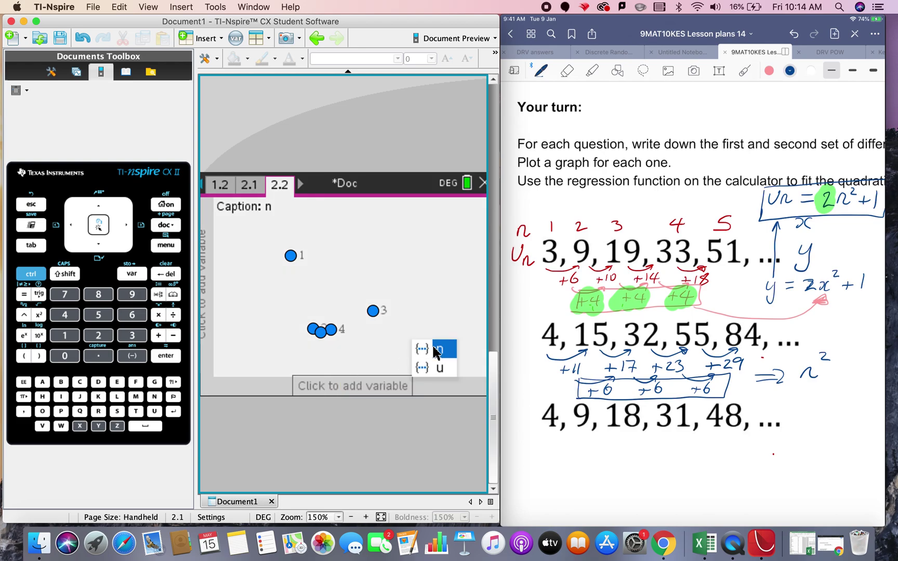
click(436, 350)
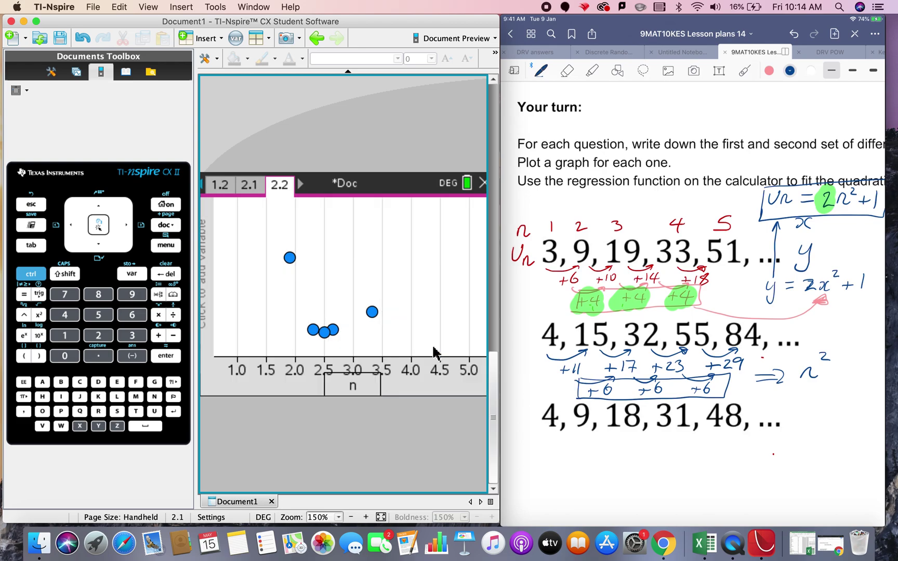
click(207, 258)
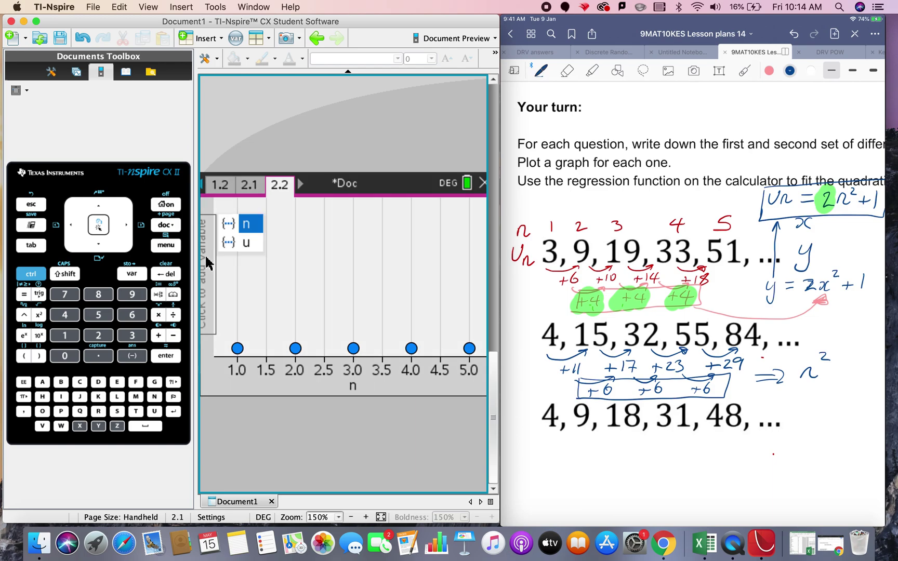
click(250, 249)
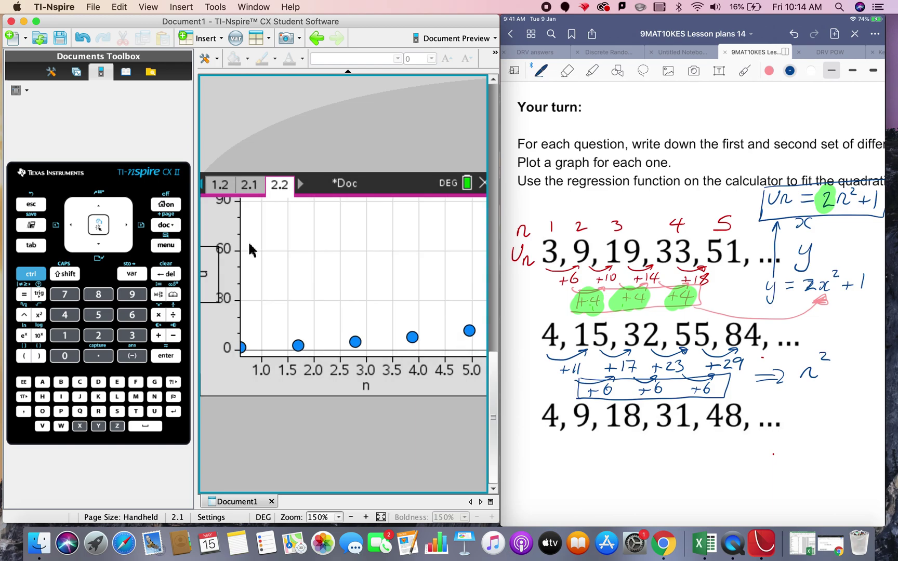
click(172, 251)
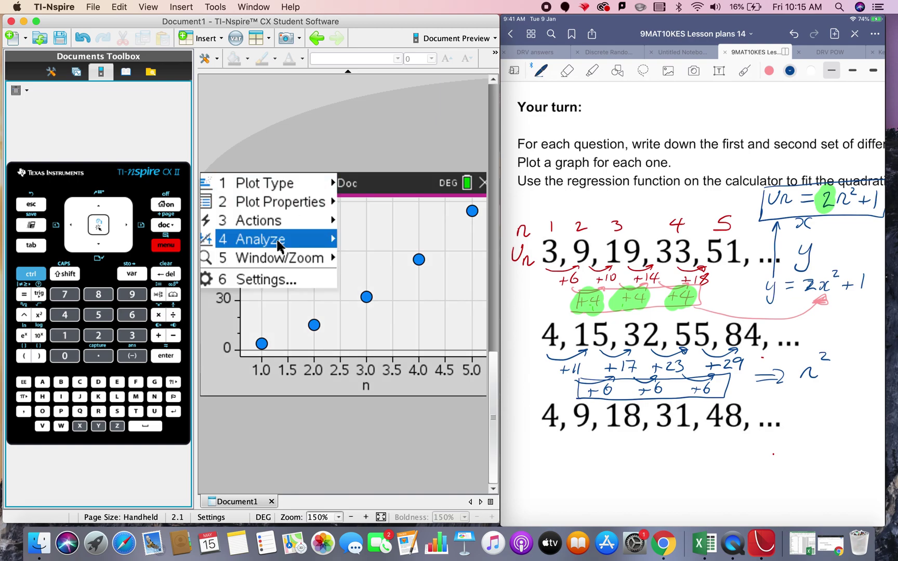
Show the quadratic regression y = 3x²+2x−1 on the page 2.2 scatter plot
key(4)
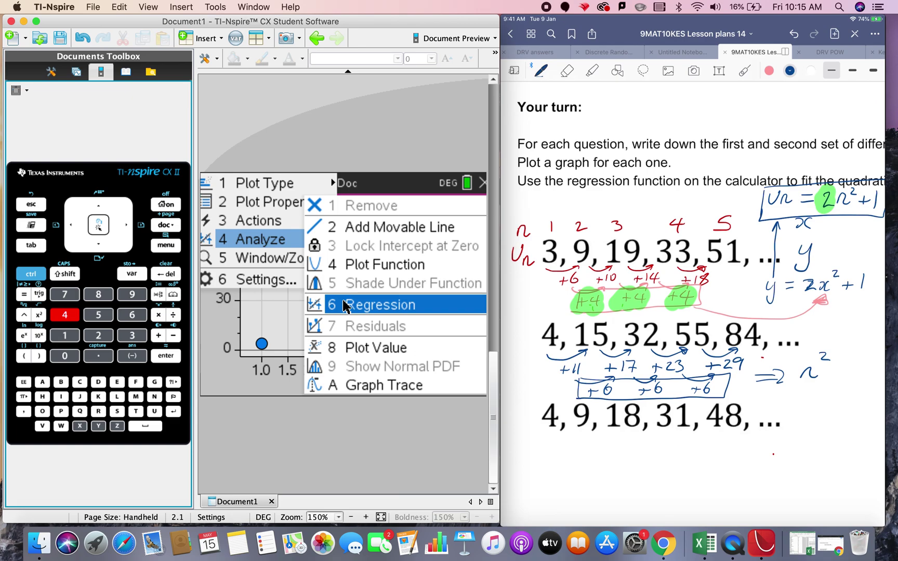
key(6)
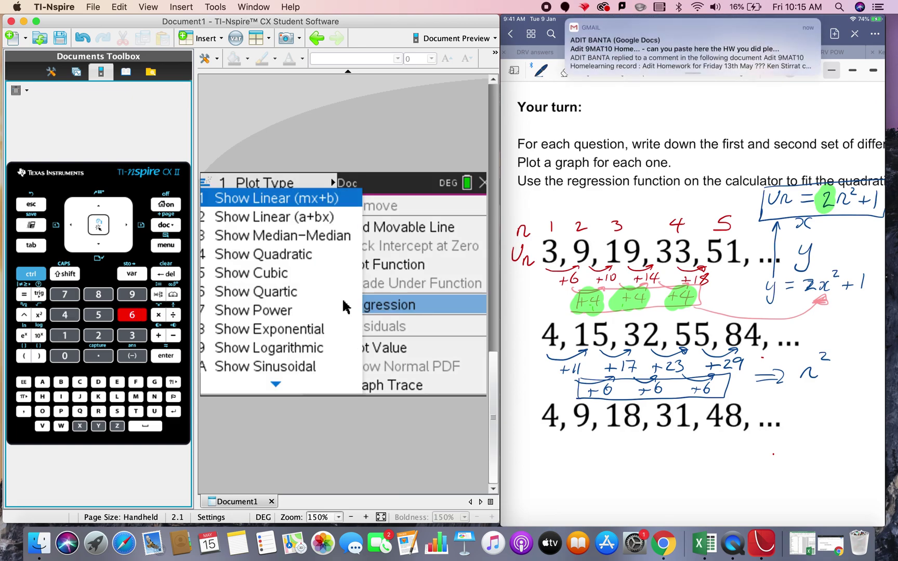
key(4)
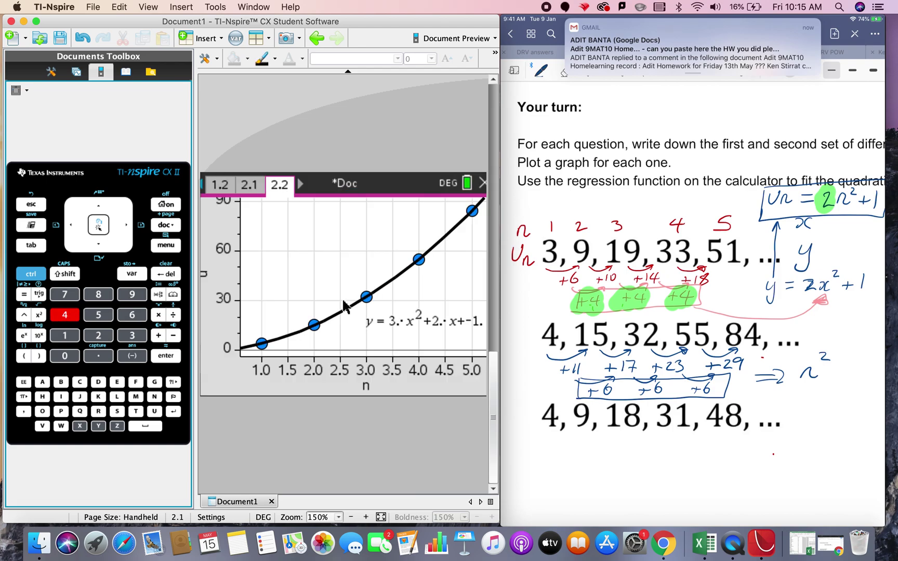